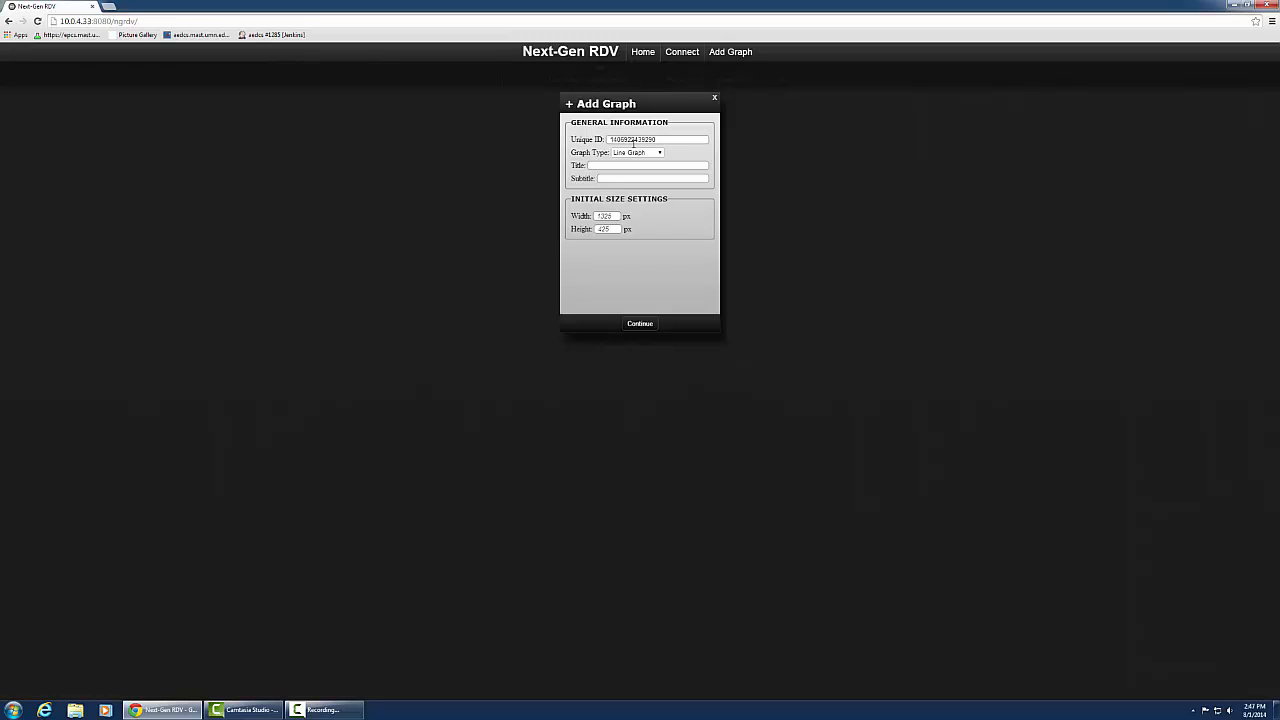
pyautogui.moveTo(668, 137); pyautogui.dragTo(607, 139)
pyautogui.click(671, 139)
pyautogui.moveTo(632, 139); pyautogui.dragTo(595, 139)
pyautogui.click(677, 141)
# Choose Line Graph as the graph type and enter "Title" as the title and "Subtitle" as the subtitle
pyautogui.click(661, 153)
pyautogui.click(654, 164)
pyautogui.click(653, 166)
pyautogui.write('Tit')
pyautogui.write('Subtitle')
# Set the graph's initial size to 2525 px wide and 1200 px high, and continue to the series settings
pyautogui.click(602, 216)
pyautogui.write('2525')
pyautogui.click(607, 229)
pyautogui.write('1200')
pyautogui.click(640, 324)
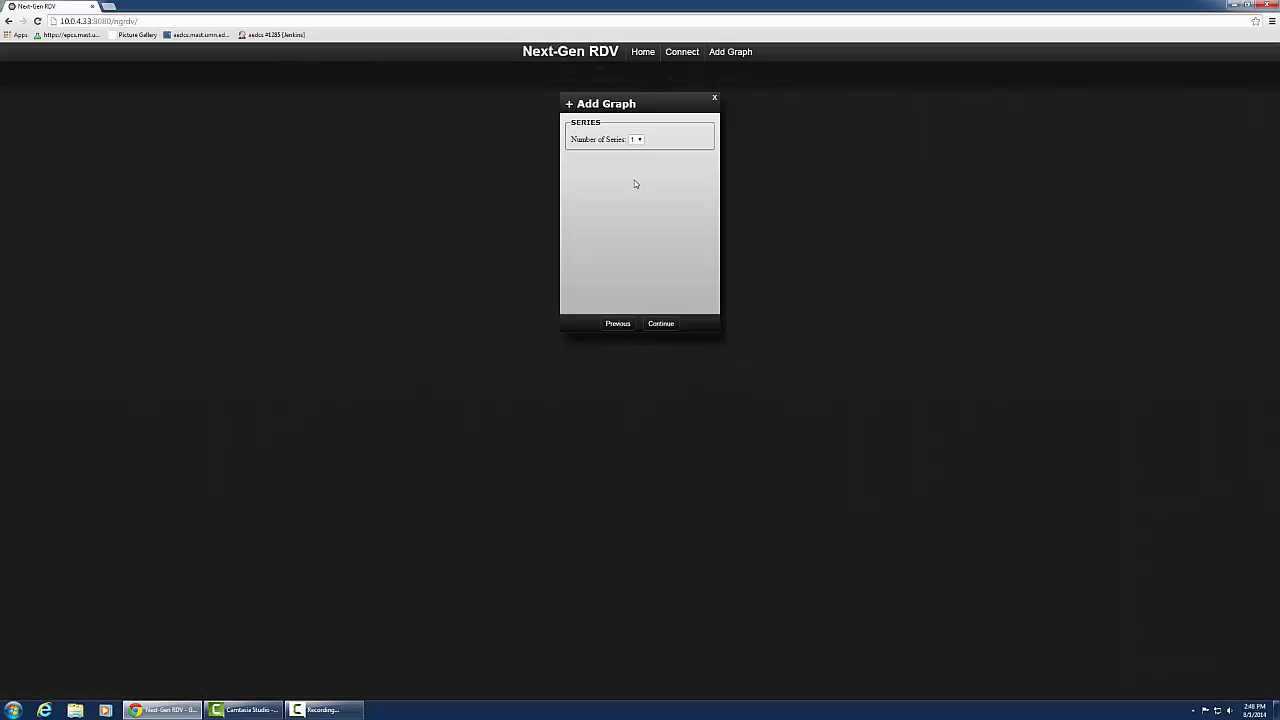
# Use one series for the graph and set its color to dark blue (red 0, green 64, blue 128)
pyautogui.click(637, 139)
pyautogui.click(659, 324)
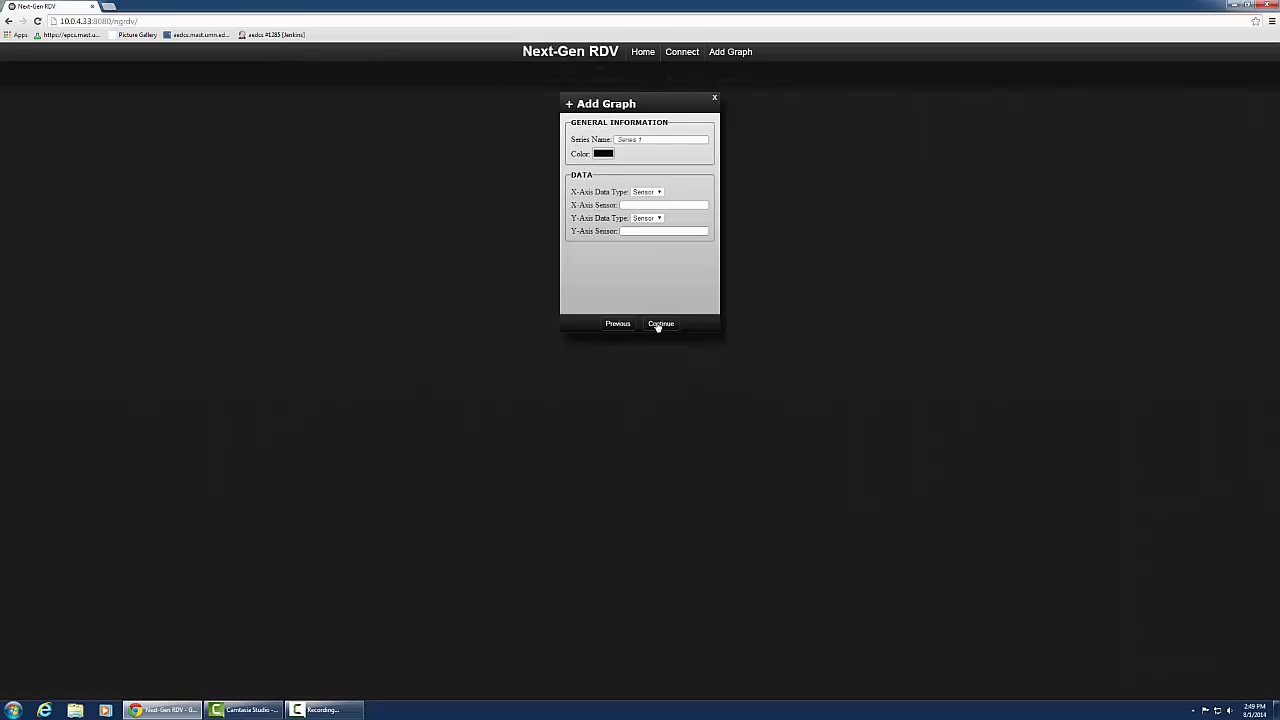
pyautogui.click(606, 154)
pyautogui.moveTo(80, 6); pyautogui.dragTo(365, 193)
pyautogui.click(348, 238)
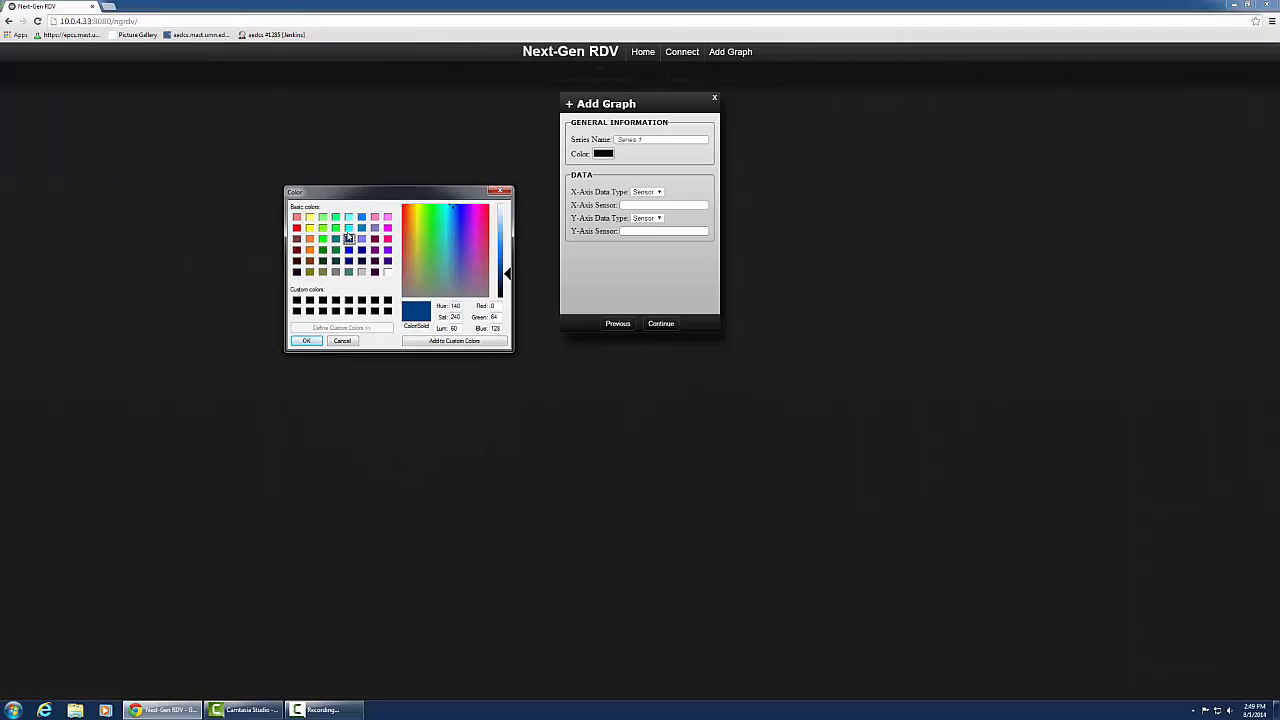
pyautogui.click(306, 341)
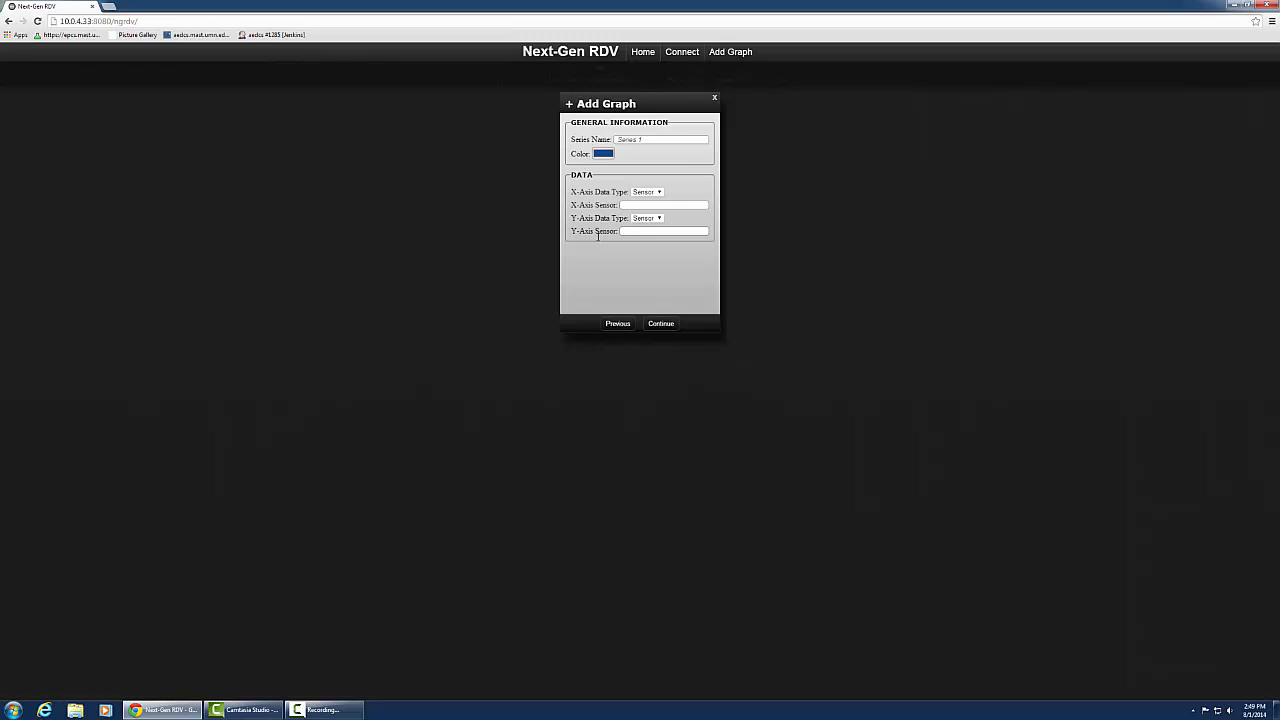
pyautogui.click(660, 218)
pyautogui.click(673, 219)
pyautogui.click(641, 191)
pyautogui.click(641, 208)
pyautogui.click(658, 192)
pyautogui.click(657, 204)
# Assign the 6D_RX_Disp sensor from the MASTDAQ-Volt group as the series' X-axis sensor
pyautogui.click(660, 205)
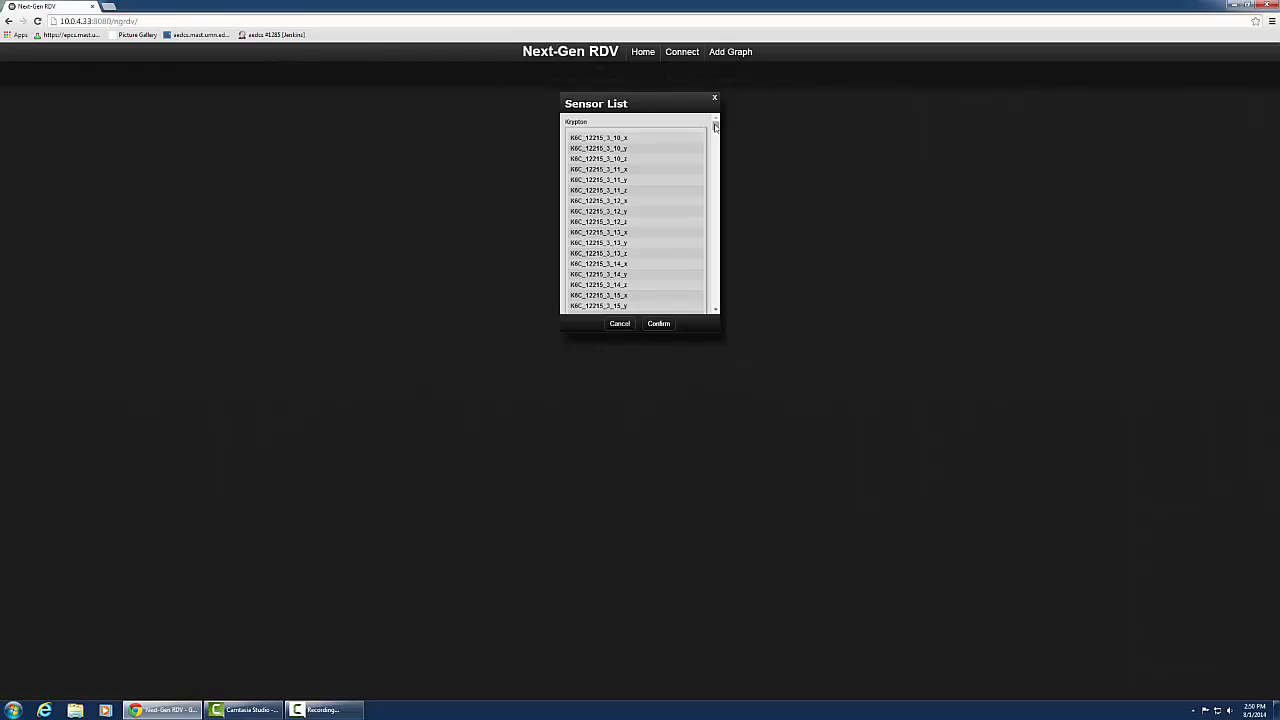
pyautogui.scroll(-3, 716, 150)
pyautogui.moveTo(718, 151); pyautogui.dragTo(716, 267)
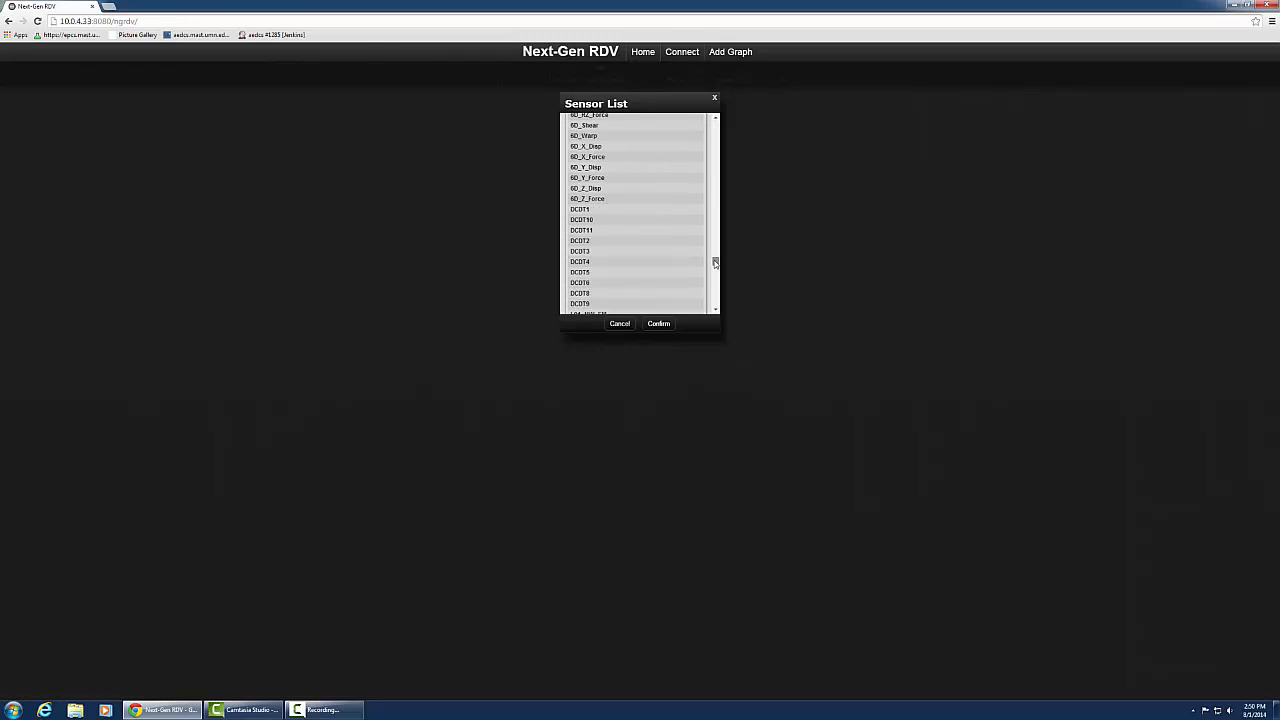
pyautogui.scroll(2, 654, 217)
pyautogui.click(610, 165)
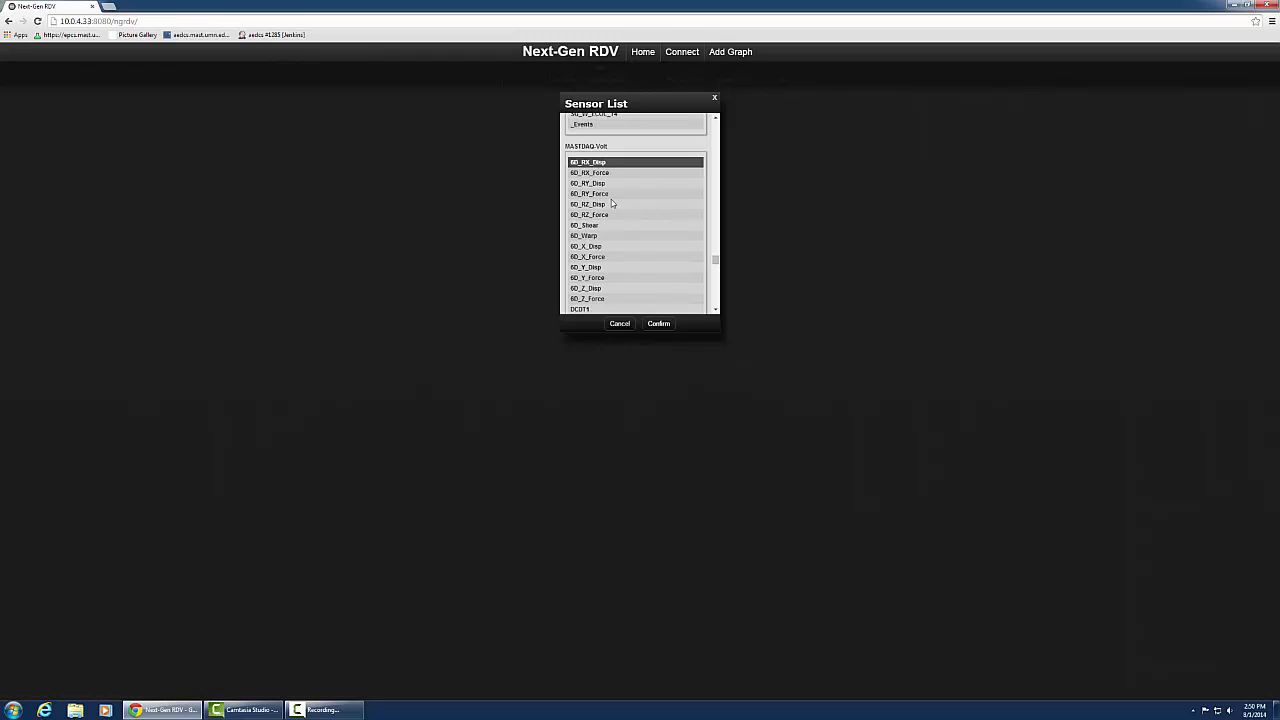
pyautogui.click(658, 323)
# Assign the MASTDAQ-Volt sensor 6D_RX_Force as the Y-axis sensor and continue to the remaining graph options
pyautogui.click(669, 230)
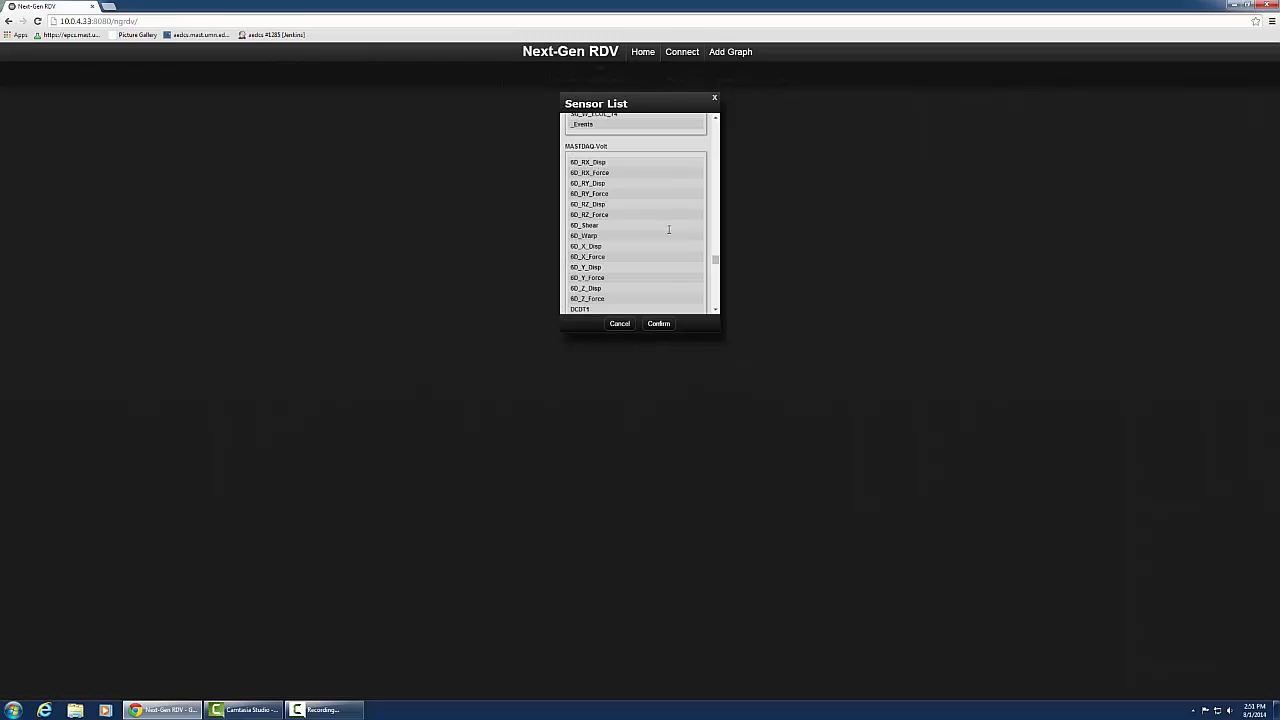
pyautogui.click(617, 173)
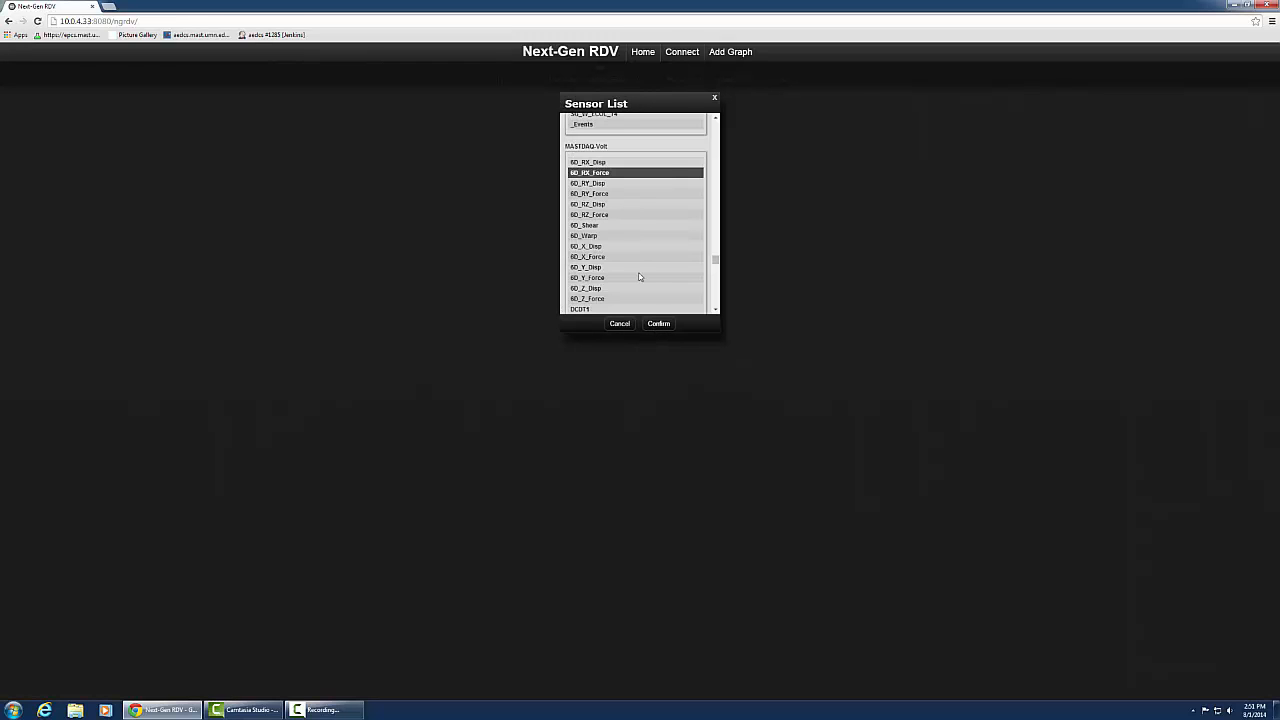
pyautogui.click(658, 323)
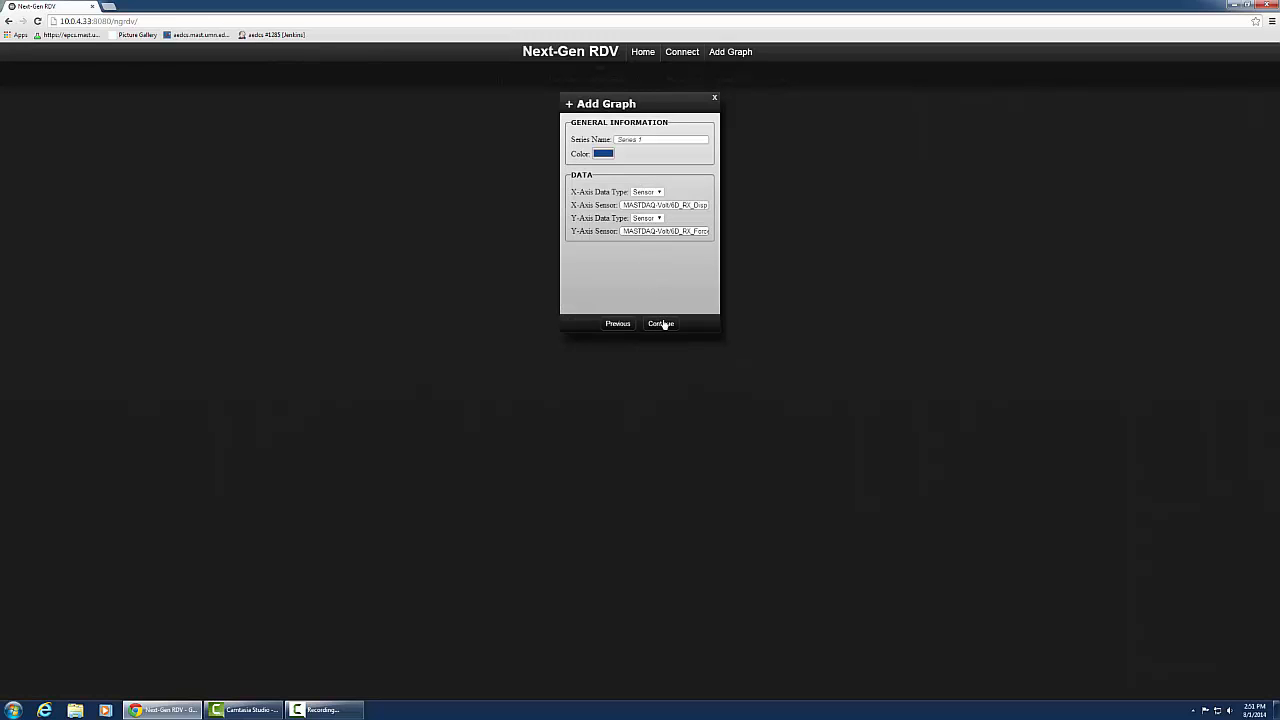
pyautogui.click(662, 324)
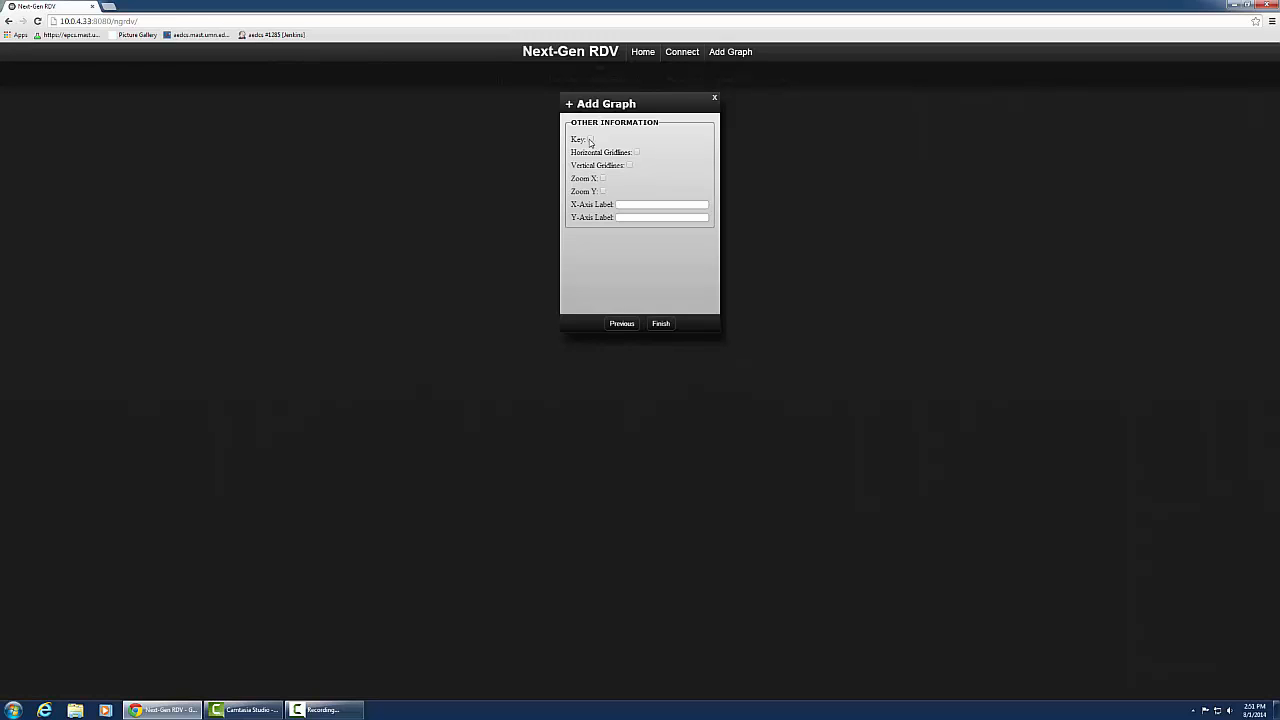
# Enable the key, horizontal gridlines, vertical gridlines and X zoom for the graph
pyautogui.click(590, 141)
pyautogui.click(591, 140)
pyautogui.click(637, 153)
pyautogui.click(629, 165)
pyautogui.click(603, 180)
# Label the X-axis "Disp" and the Y-axis "Force", and finish creating the graph
pyautogui.write('D')
pyautogui.write('Force')
pyautogui.click(661, 324)
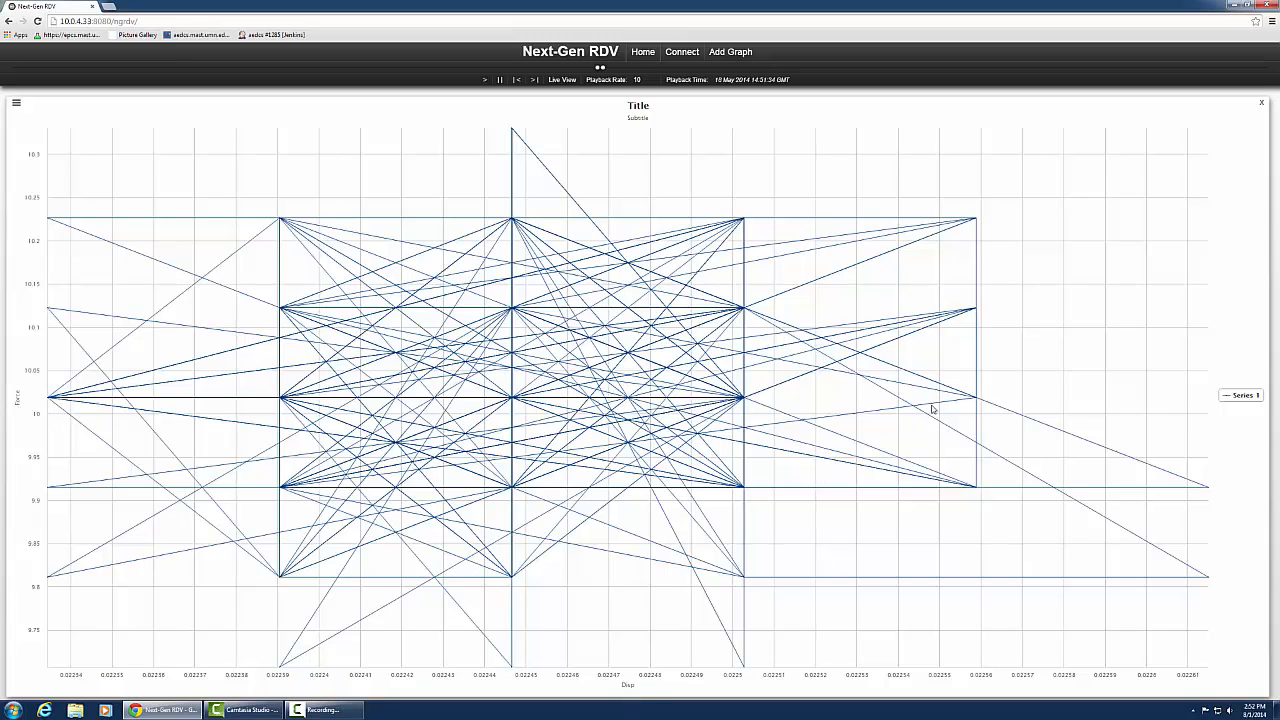
# Hide Series 1 in the graph and show it again
pyautogui.click(1256, 400)
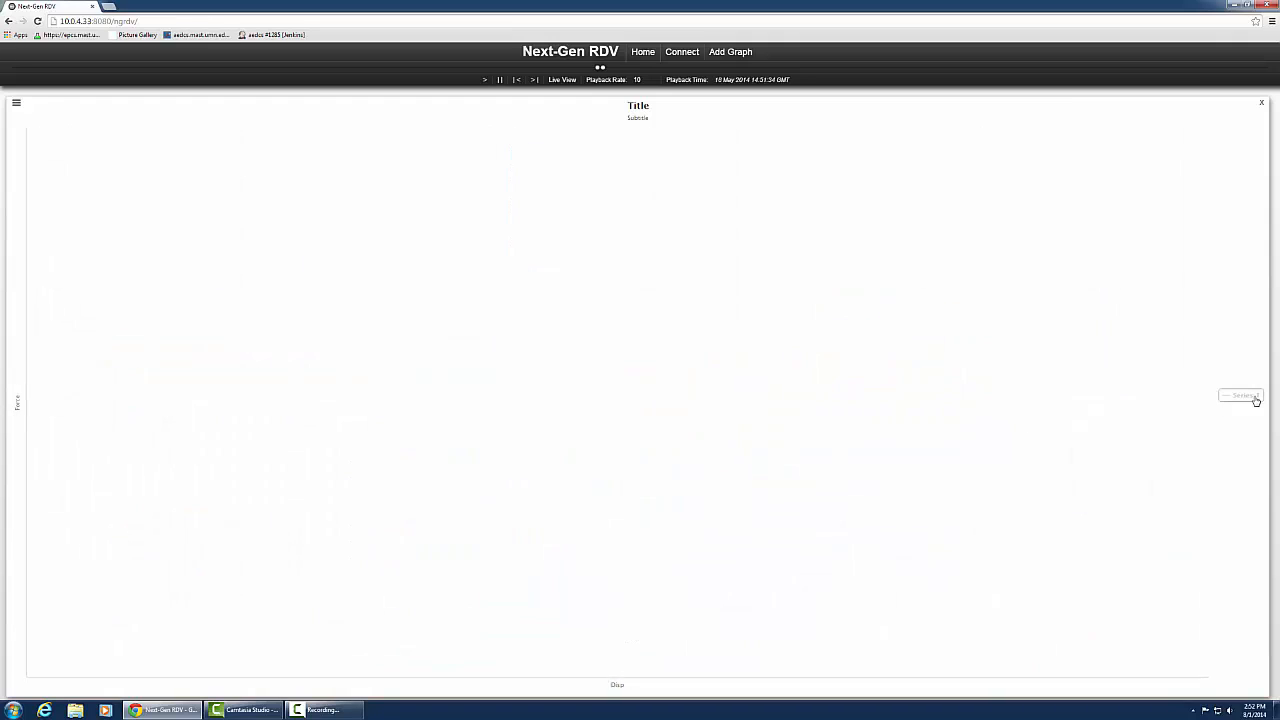
pyautogui.click(1252, 400)
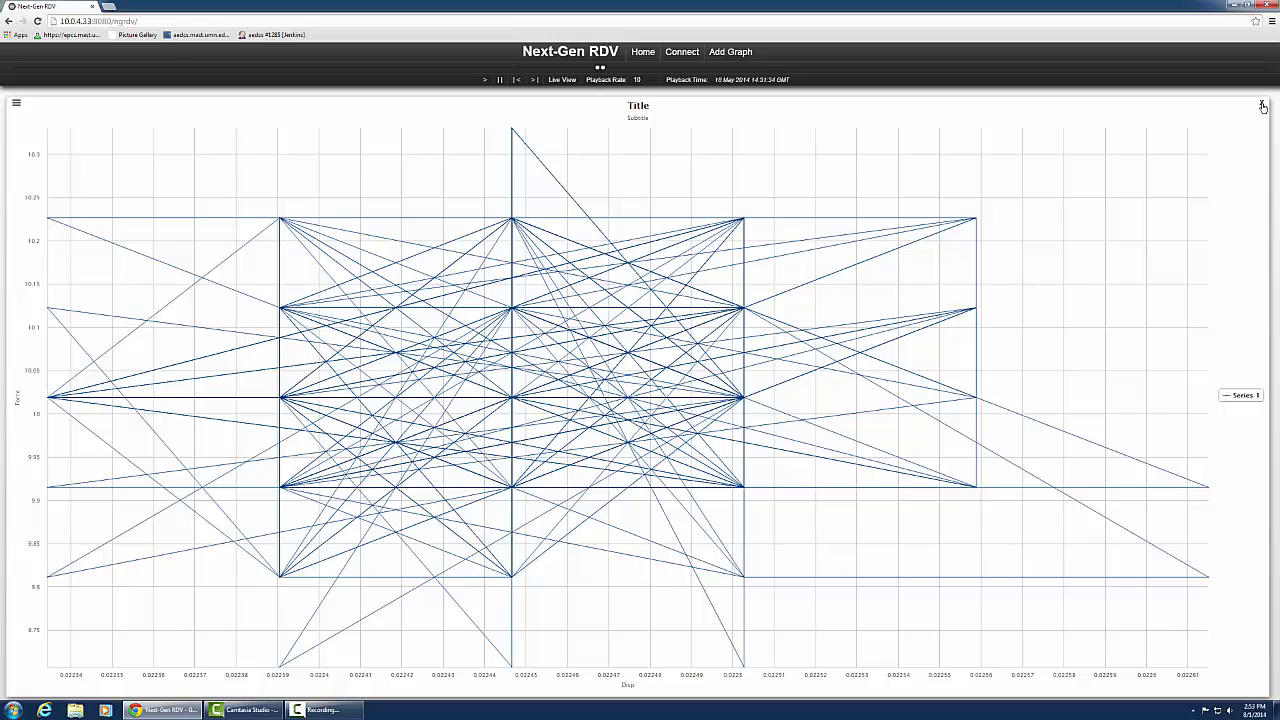
# Download the graph as an SVG vector image, view the downloaded file and close it again
pyautogui.click(17, 104)
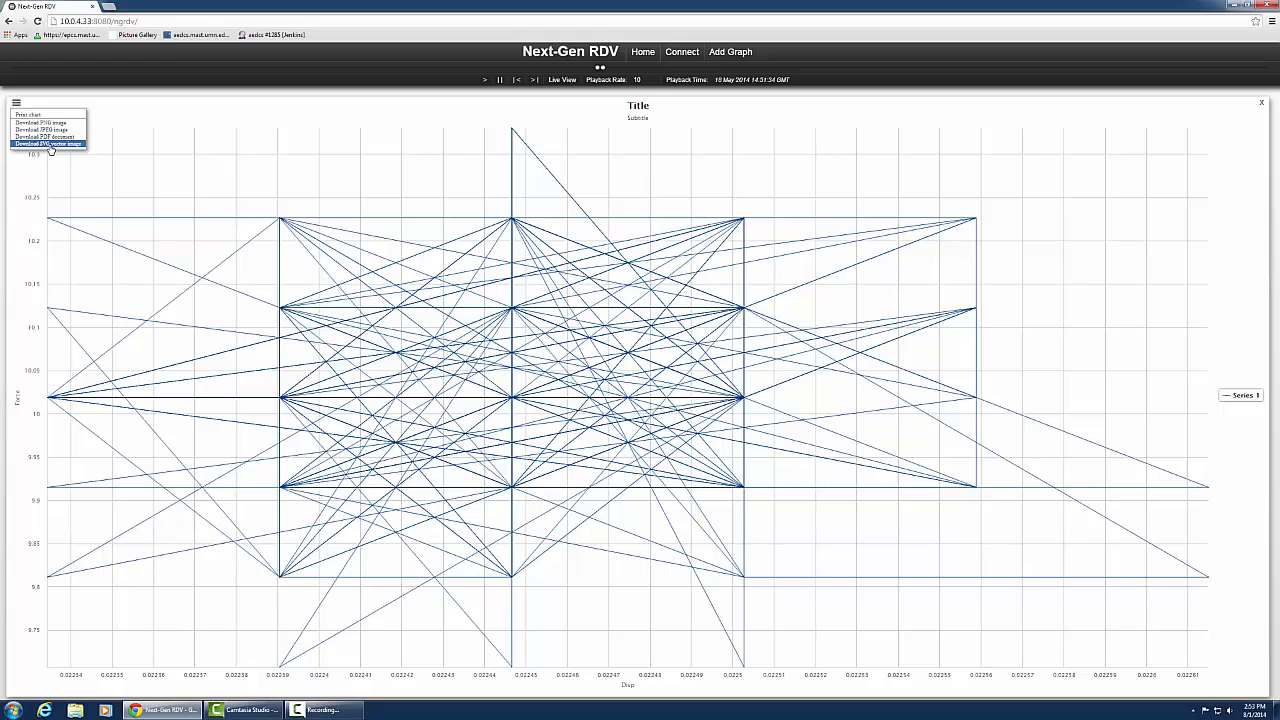
pyautogui.click(50, 146)
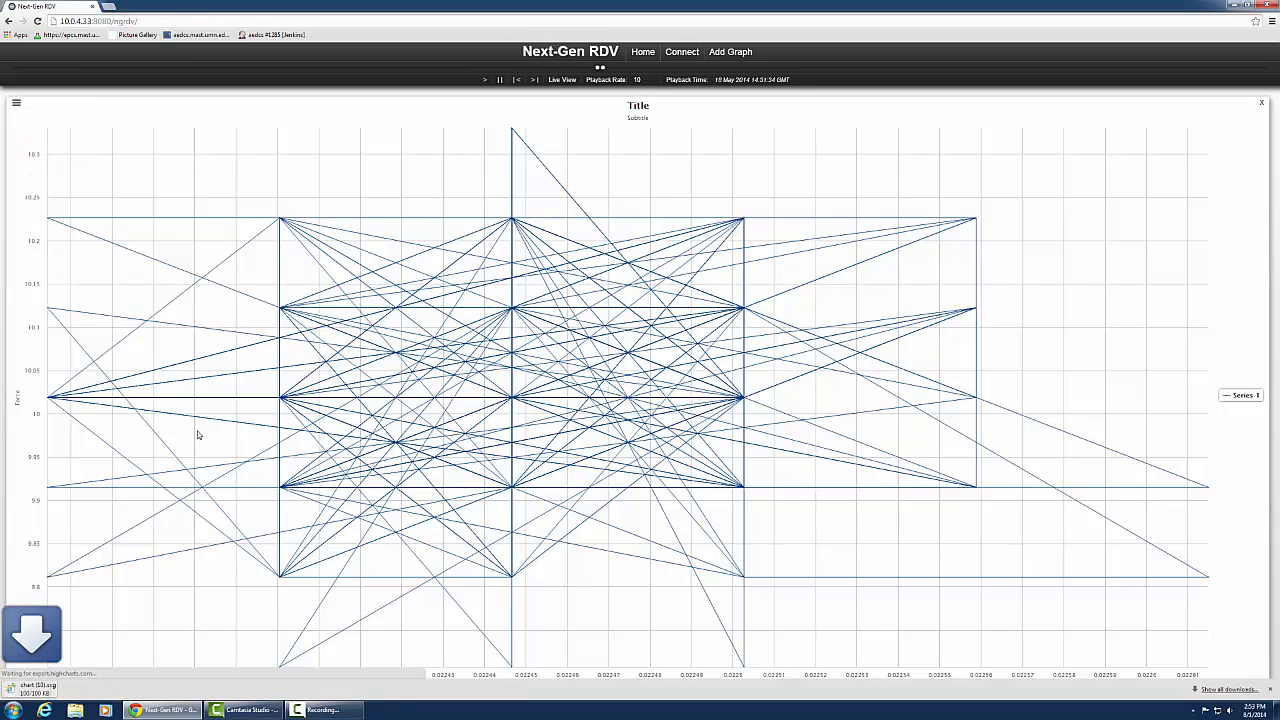
pyautogui.click(40, 690)
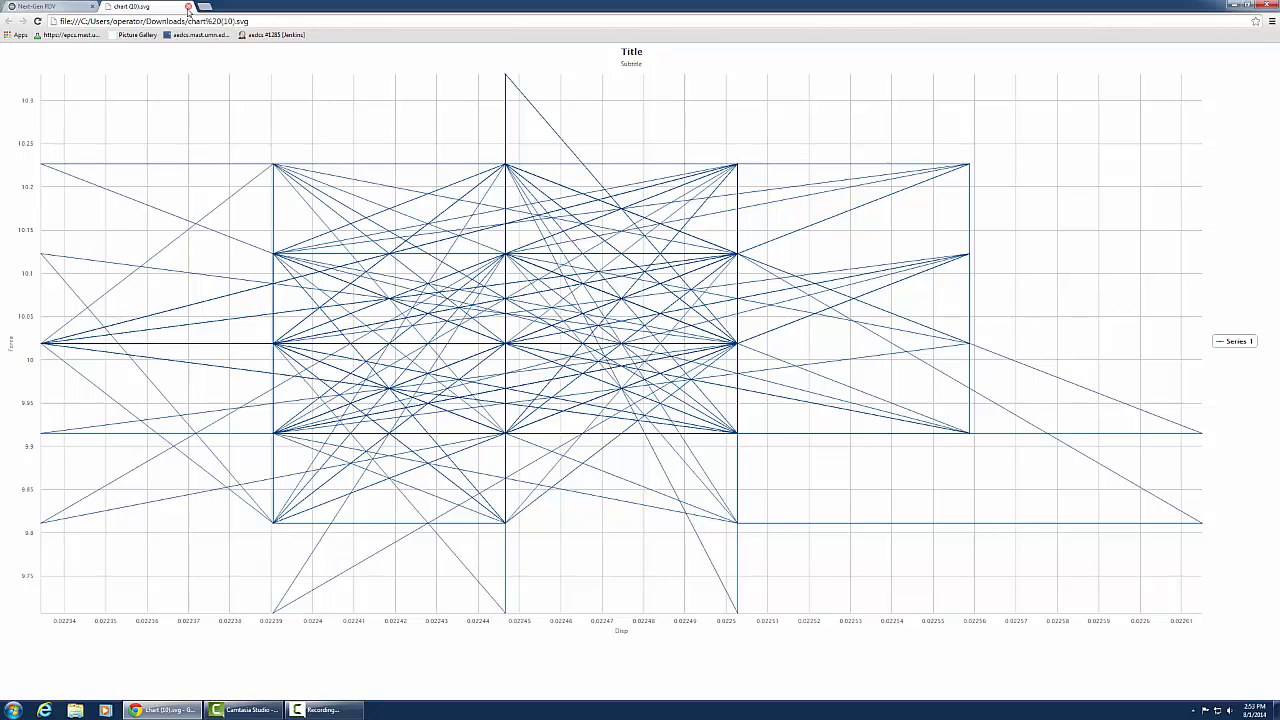
pyautogui.click(188, 7)
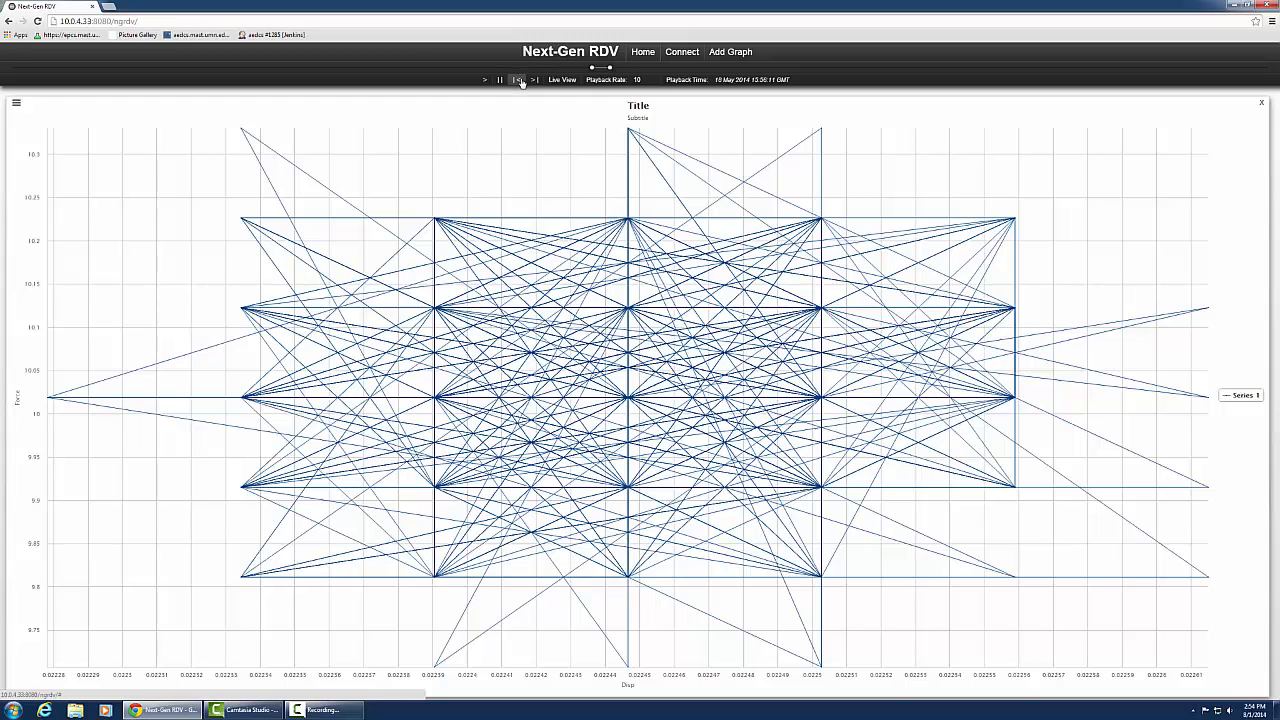
# Jump to the beginning of the recorded data and start playback
pyautogui.click(519, 80)
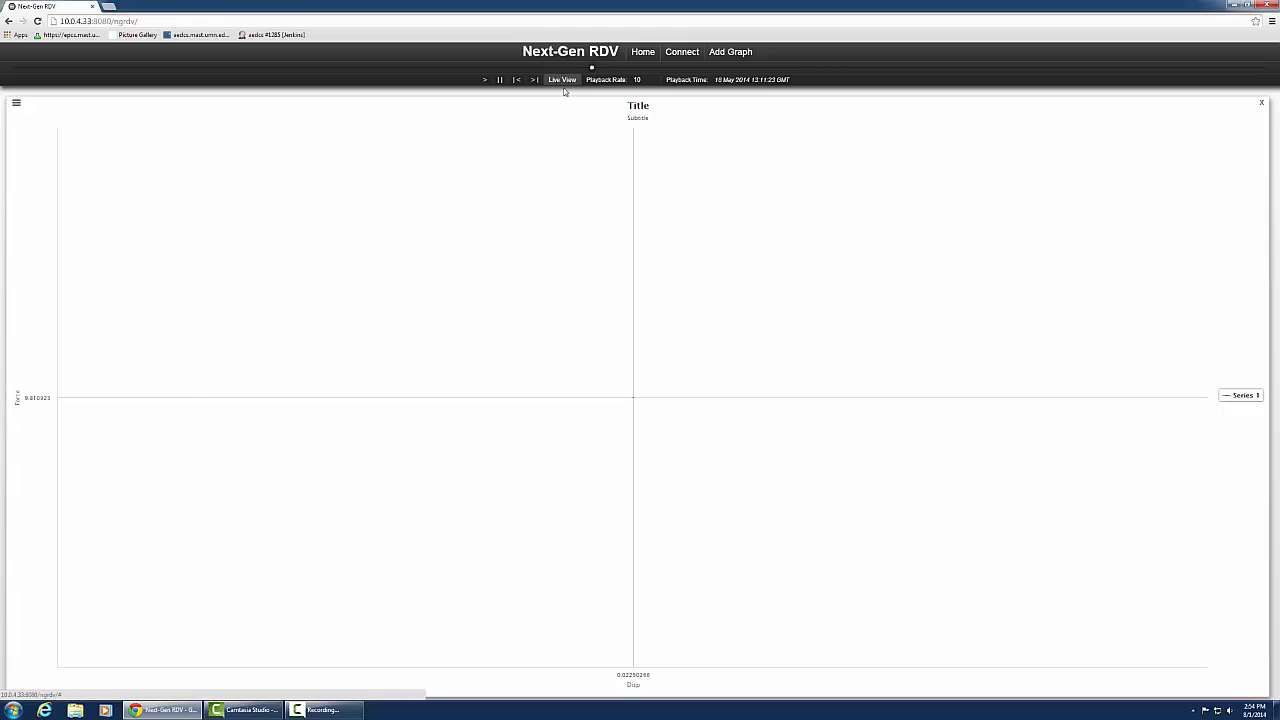
pyautogui.click(494, 81)
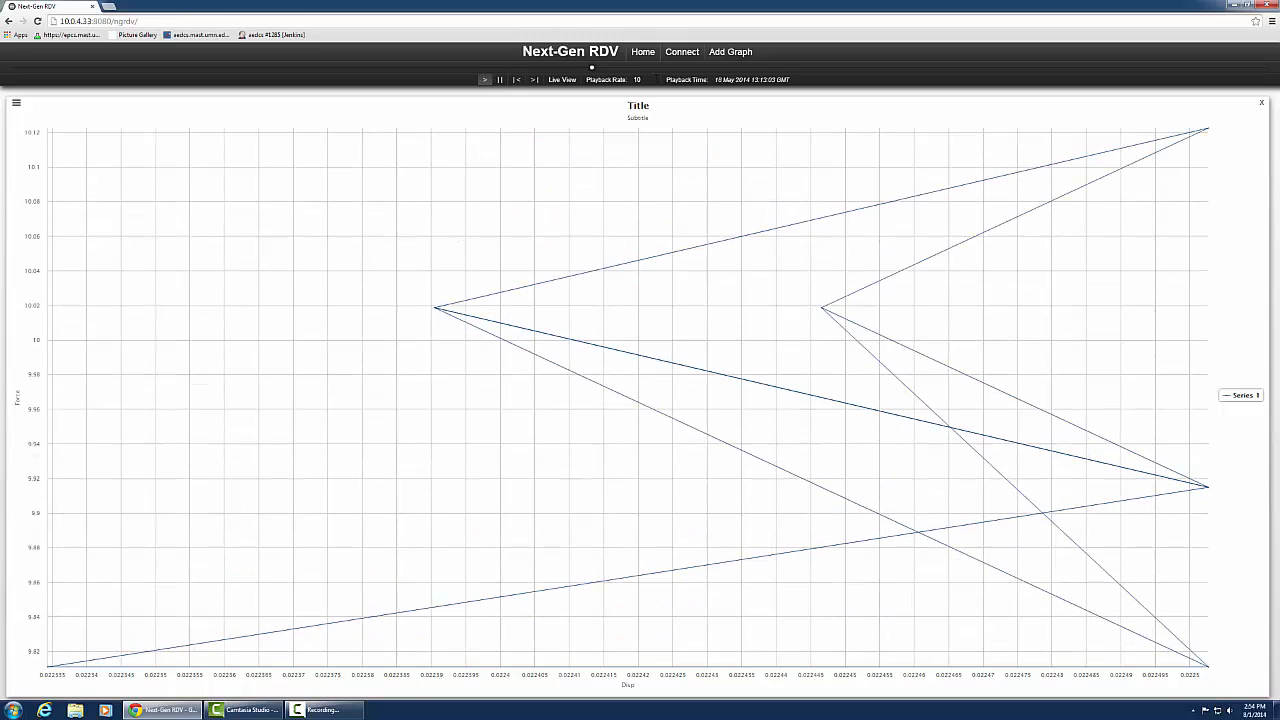
# Raise the playback rate to 100 while the data plays, and pause the playback
pyautogui.click(652, 78)
pyautogui.click(652, 78)
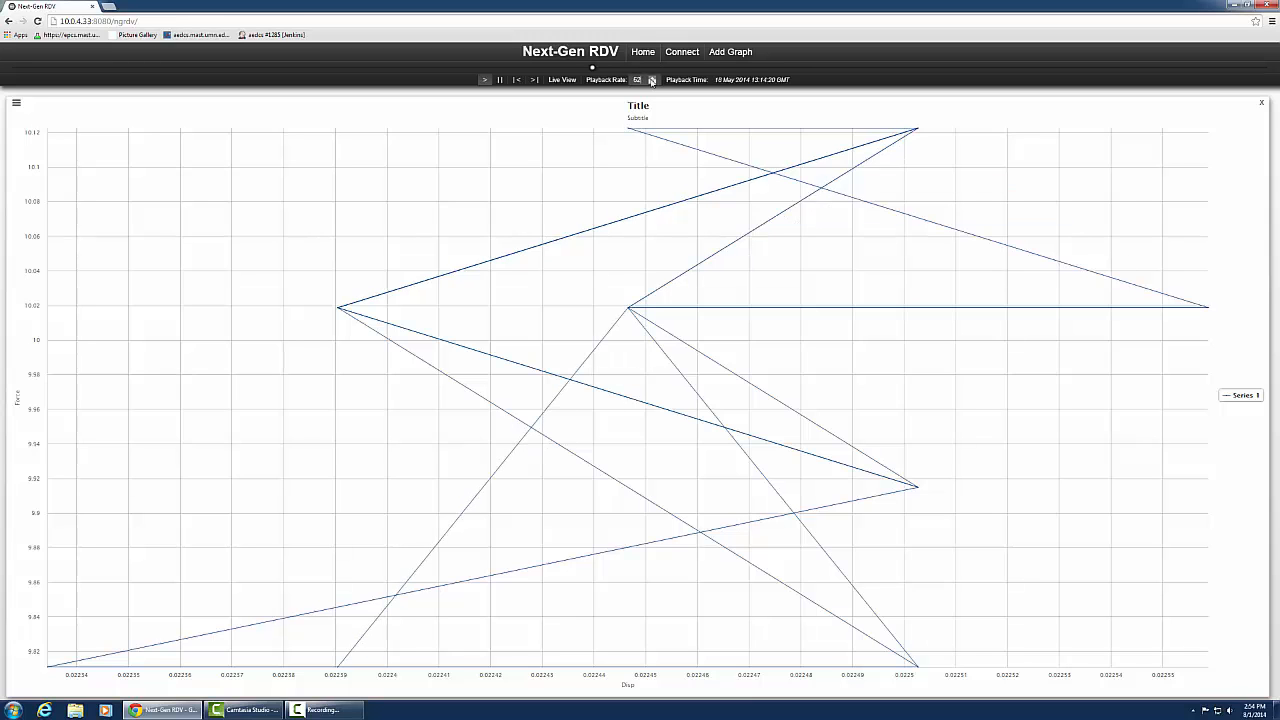
pyautogui.click(652, 79)
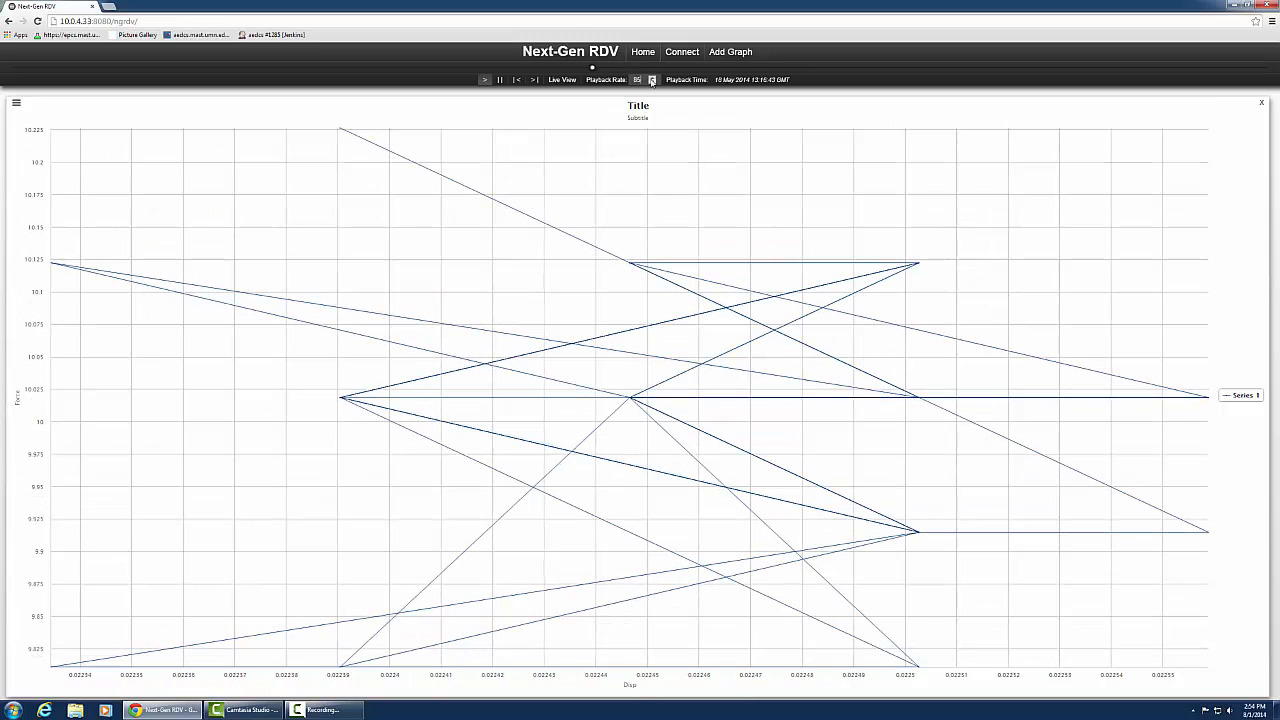
pyautogui.click(652, 78)
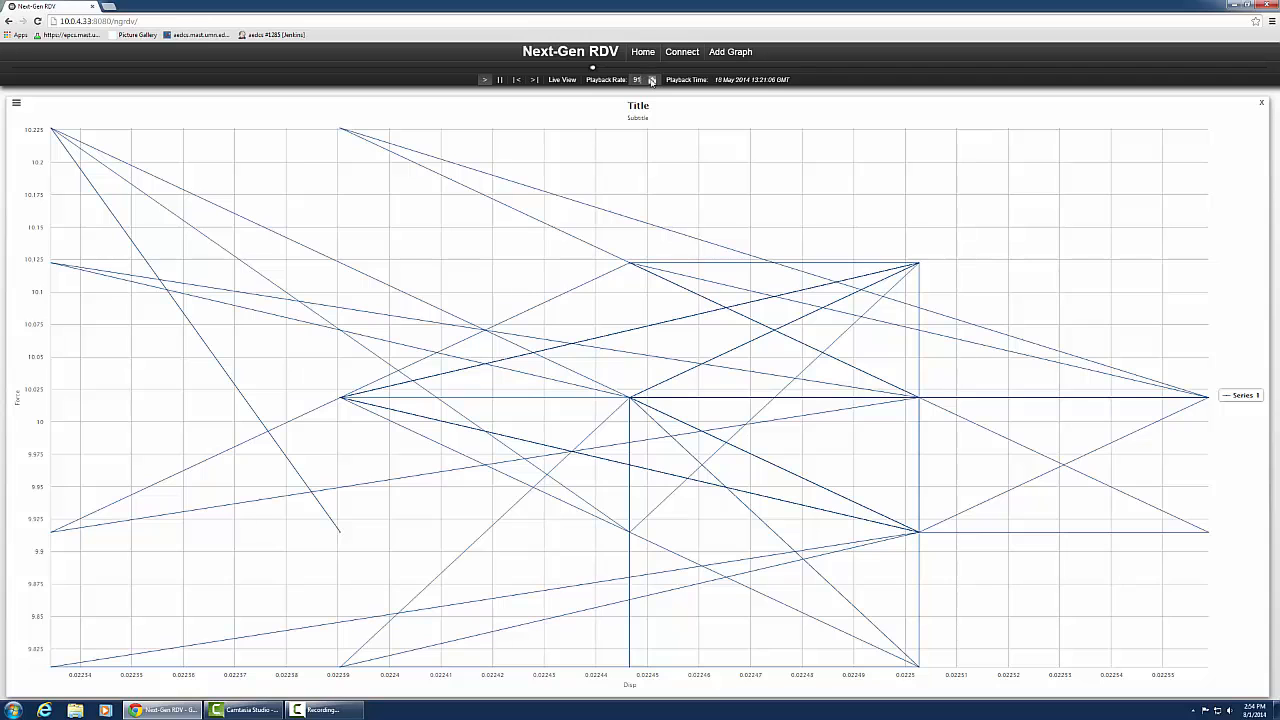
pyautogui.click(652, 79)
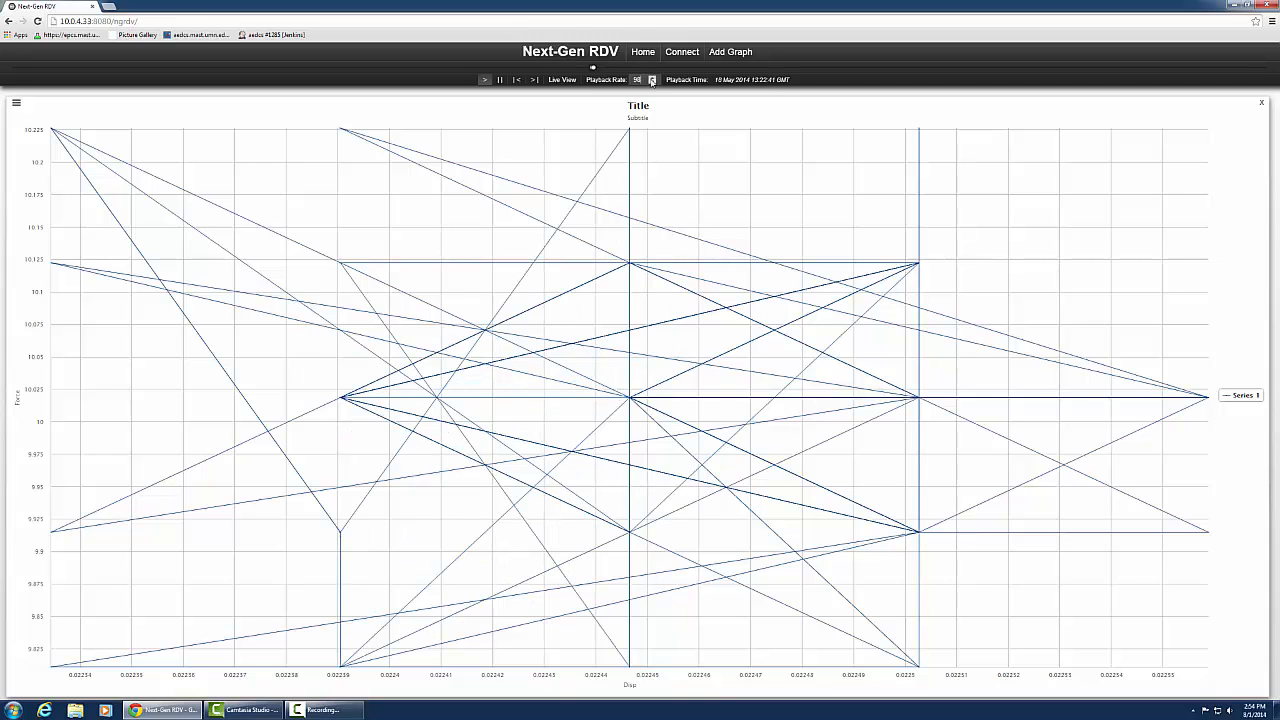
pyautogui.click(652, 79)
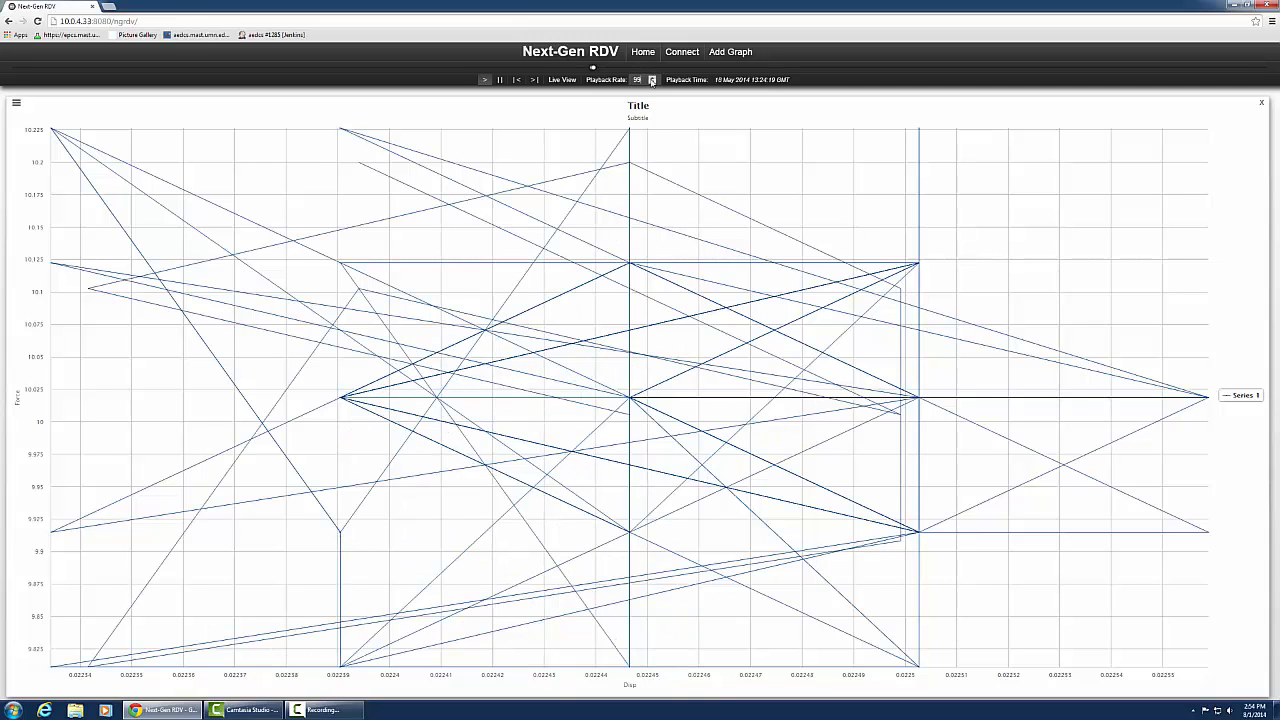
pyautogui.click(499, 80)
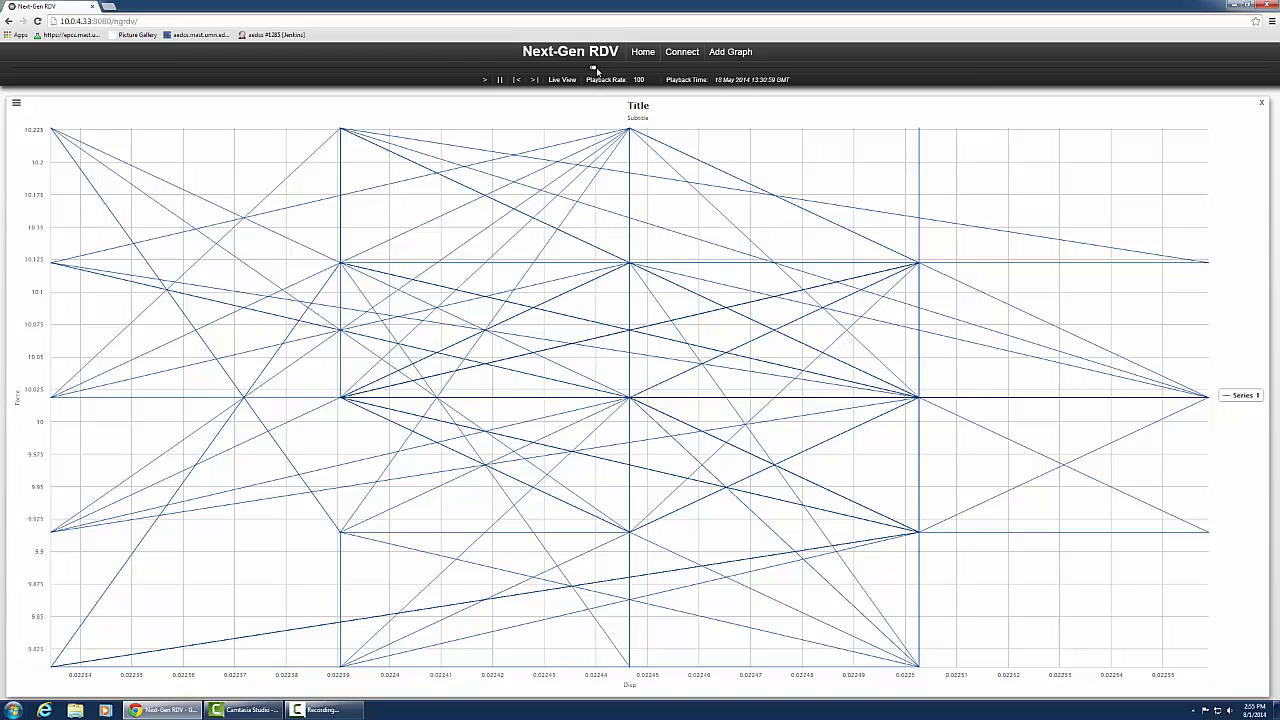
# Extend the timeline's end handle to the far end of the time range and close the graph
pyautogui.moveTo(595, 69); pyautogui.dragTo(606, 69)
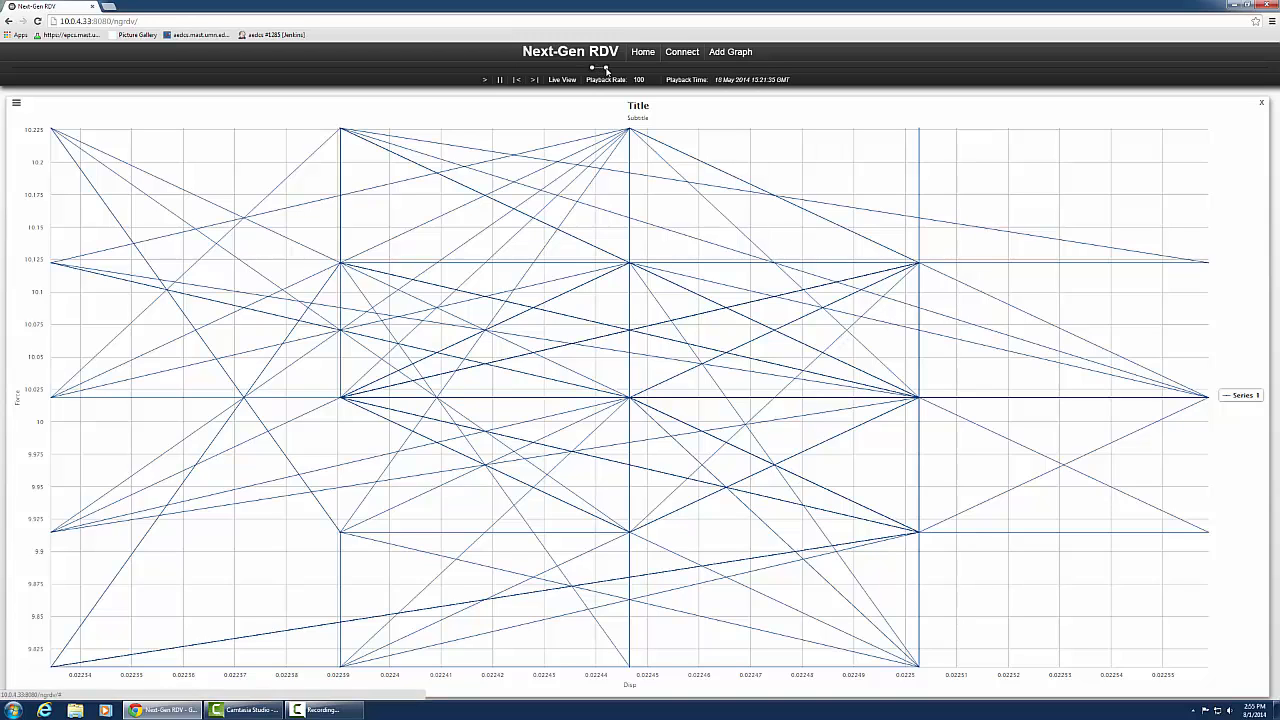
pyautogui.click(1260, 104)
pyautogui.moveTo(606, 68); pyautogui.dragTo(1268, 67)
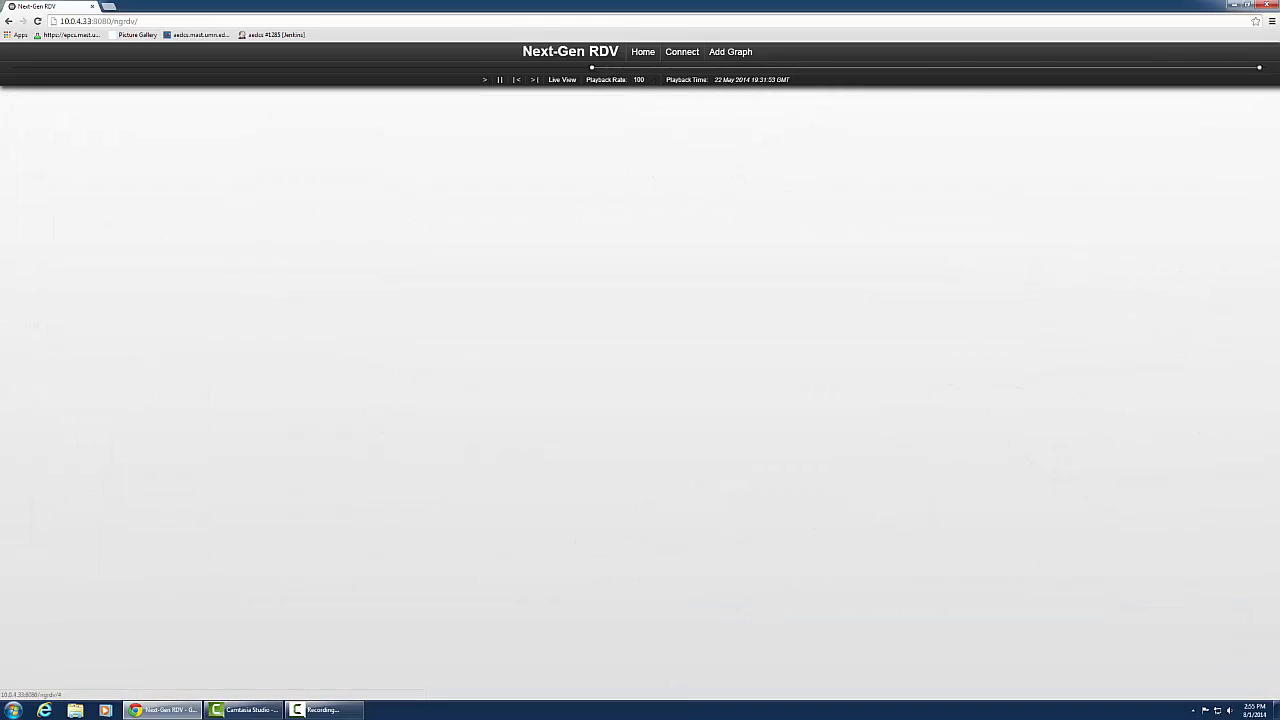